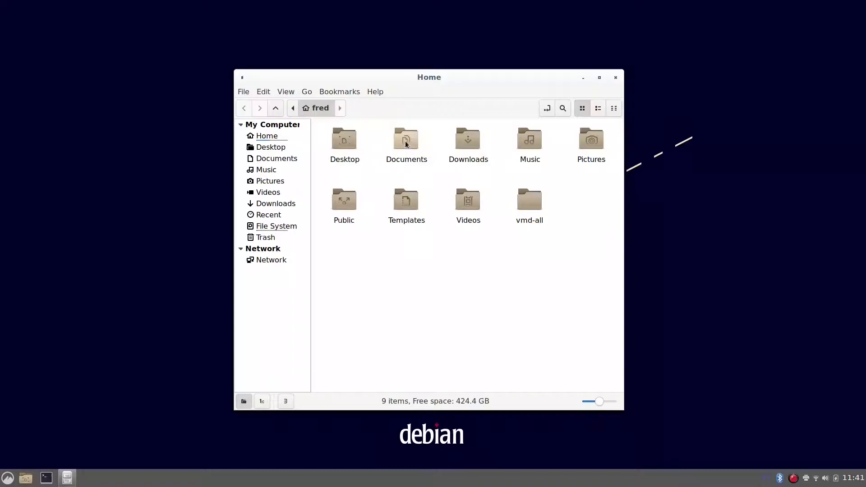
Open a terminal in the Downloads/open-structures folder and move it to a free corner of the desktop
{"action": "left_click", "coordinate": [315, 108]}
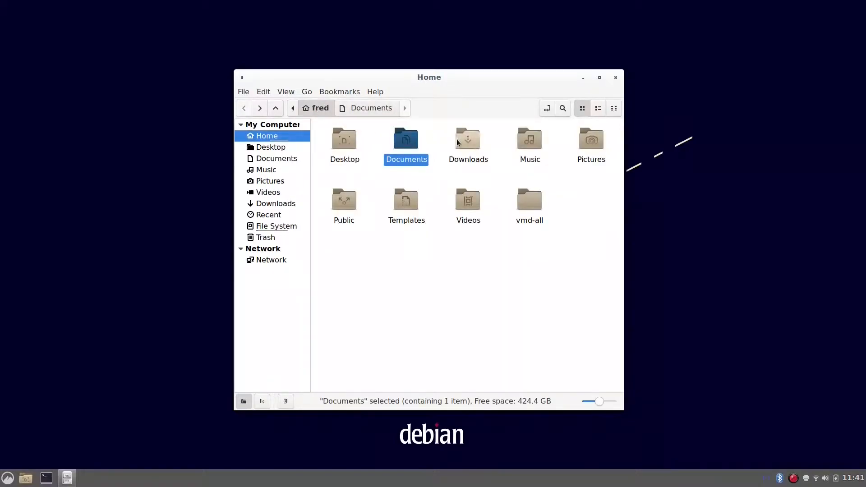
{"action": "double_click", "coordinate": [470, 140]}
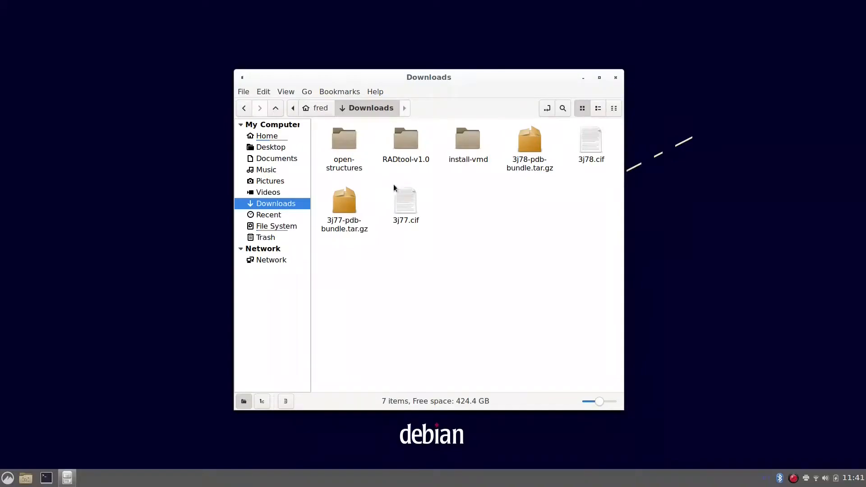
{"action": "left_click", "coordinate": [343, 144]}
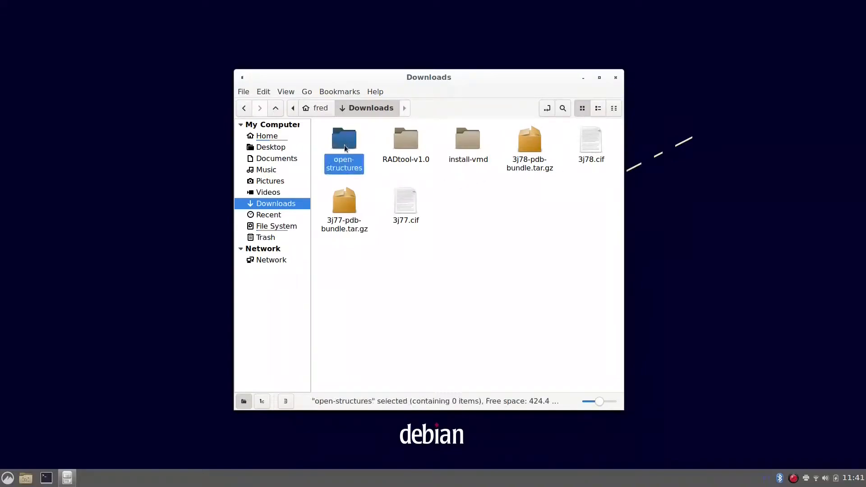
{"action": "double_click", "coordinate": [346, 142]}
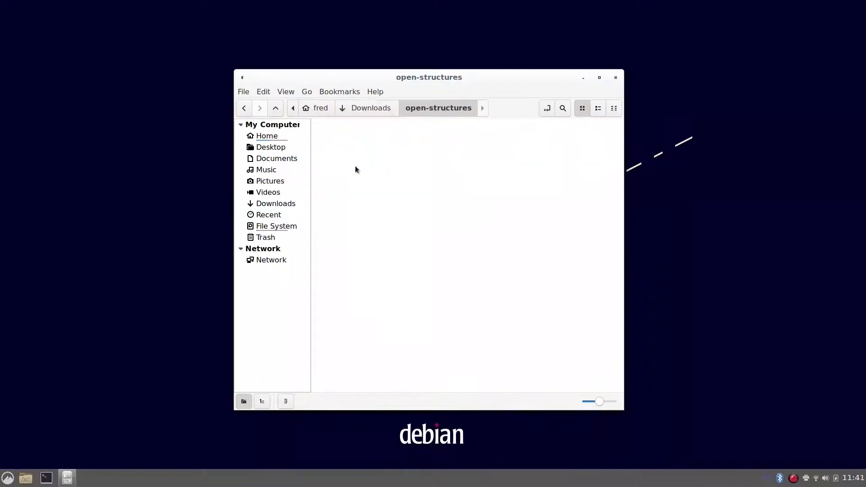
{"action": "right_click", "coordinate": [377, 199]}
{"action": "left_click", "coordinate": [395, 232]}
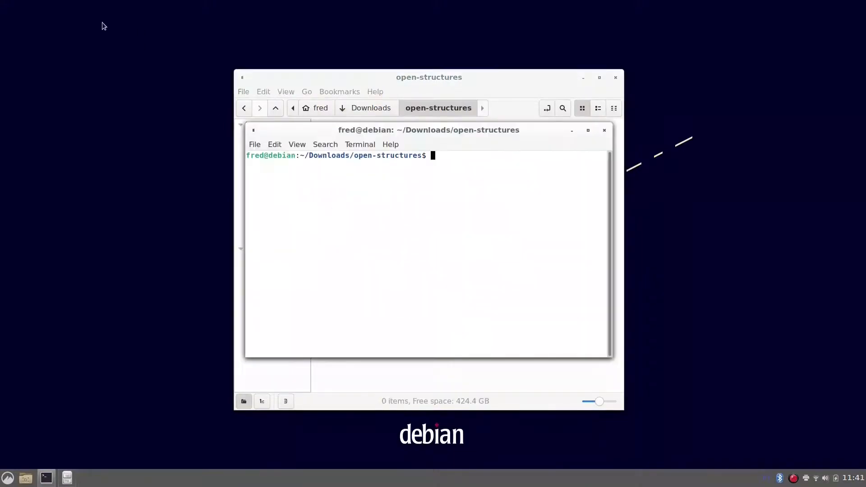
{"action": "left_click_drag", "start_coordinate": [304, 122], "coordinate": [60, 2]}
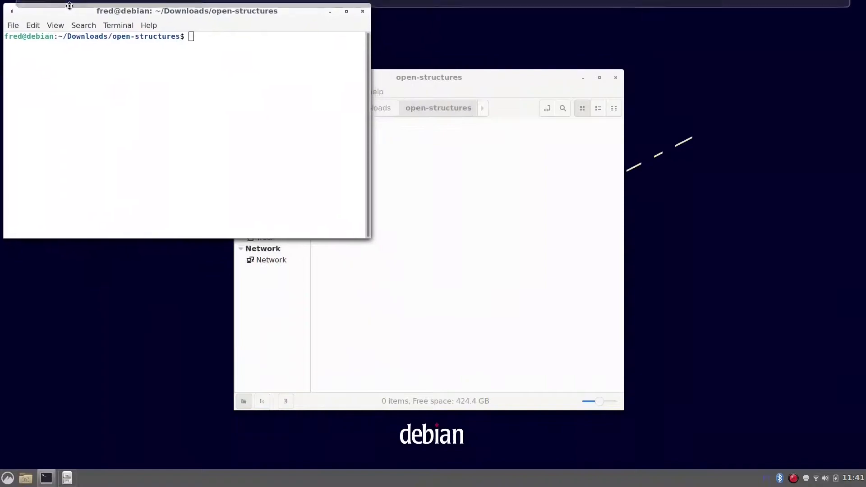
Launch VMD from the terminal with the command vmd
{"action": "type", "text": "vm"}
{"action": "key", "text": "BackSpace"}
{"action": "key", "text": "BackSpace"}
{"action": "type", "text": "vmd"}
{"action": "key", "text": "Return"}
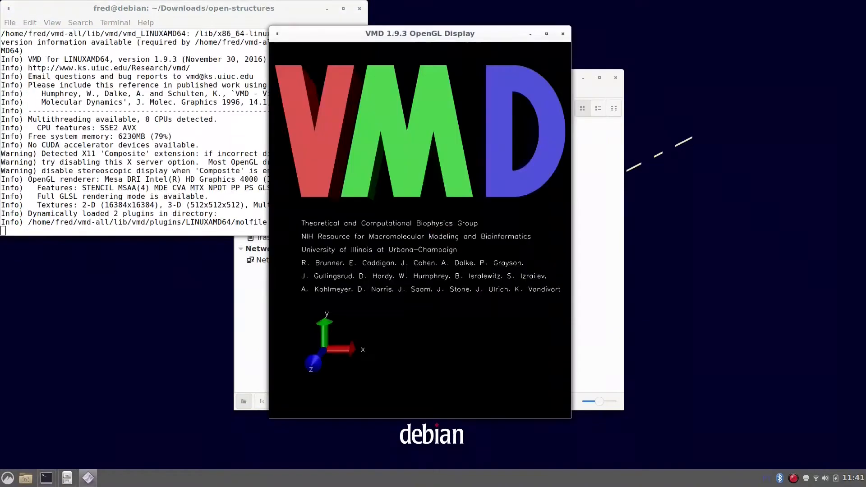
Open the RADtool analysis extension and move its window clear of the VMD main window
{"action": "left_click", "coordinate": [157, 110]}
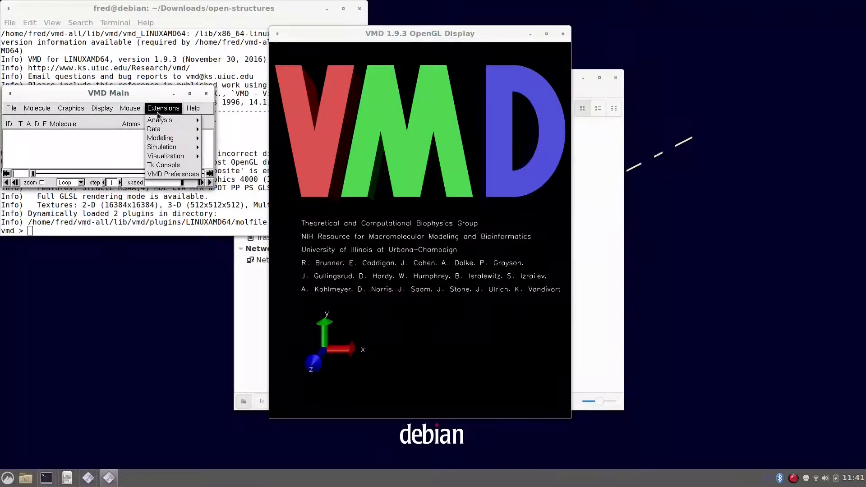
{"action": "mouse_move", "coordinate": [181, 120]}
{"action": "left_click", "coordinate": [212, 120]}
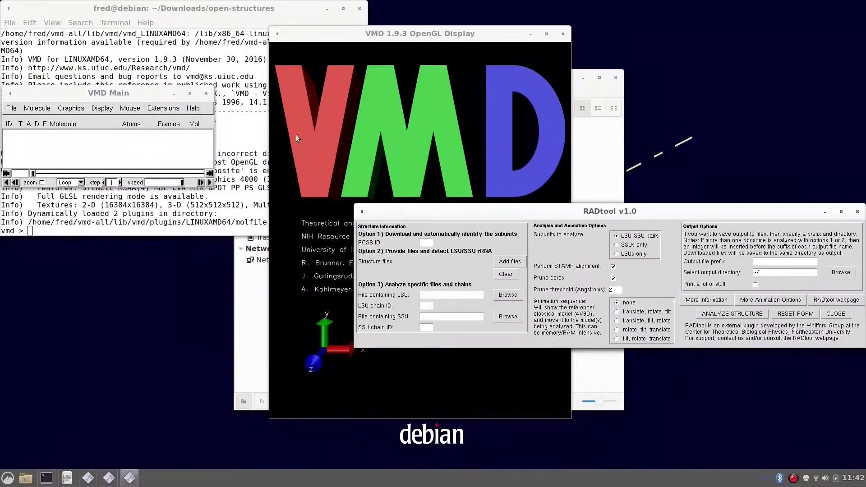
{"action": "left_click_drag", "start_coordinate": [458, 204], "coordinate": [397, 96]}
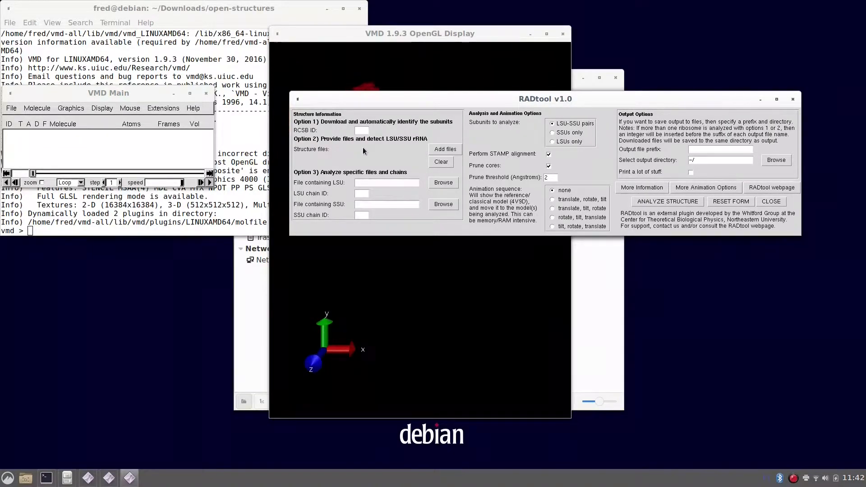
{"action": "left_click_drag", "start_coordinate": [395, 100], "coordinate": [428, 126]}
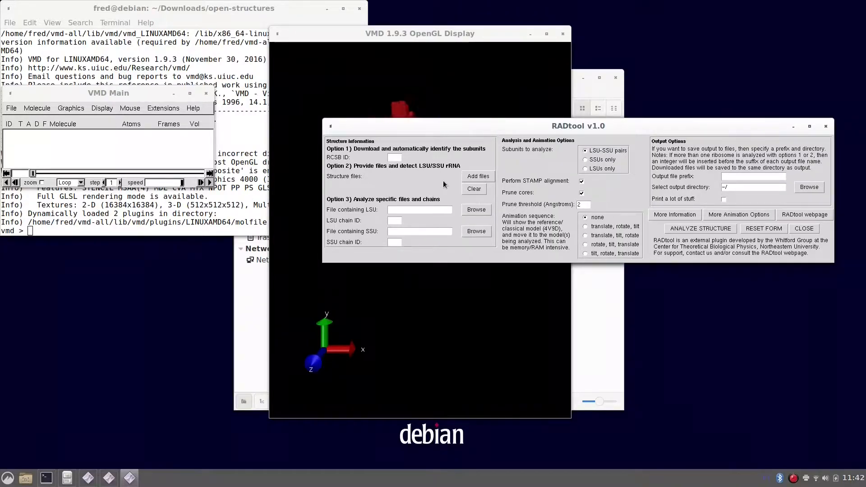
Add 3j78.cif from the Downloads folder as the structure file for automatic LSU/SSU rRNA detection
{"action": "left_click", "coordinate": [473, 176]}
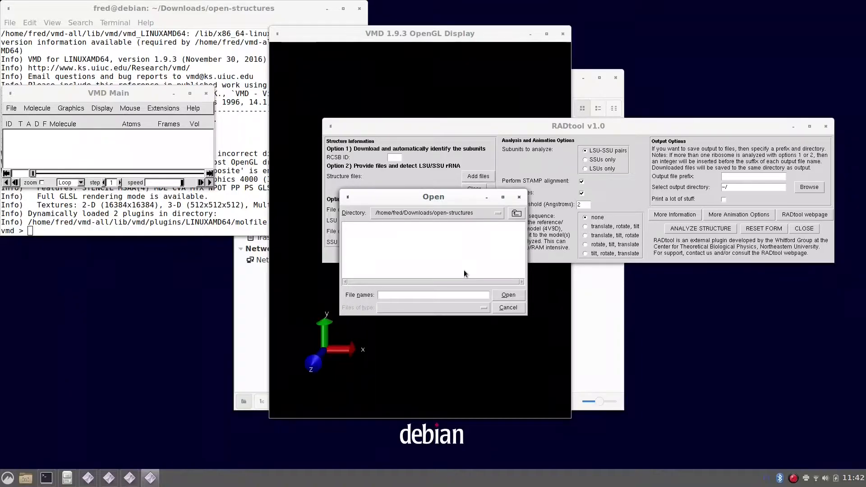
{"action": "left_click", "coordinate": [517, 213]}
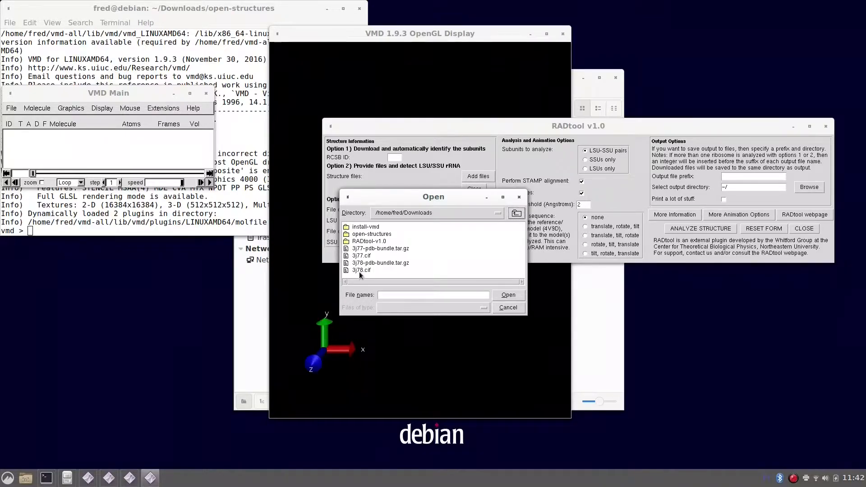
{"action": "double_click", "coordinate": [361, 270]}
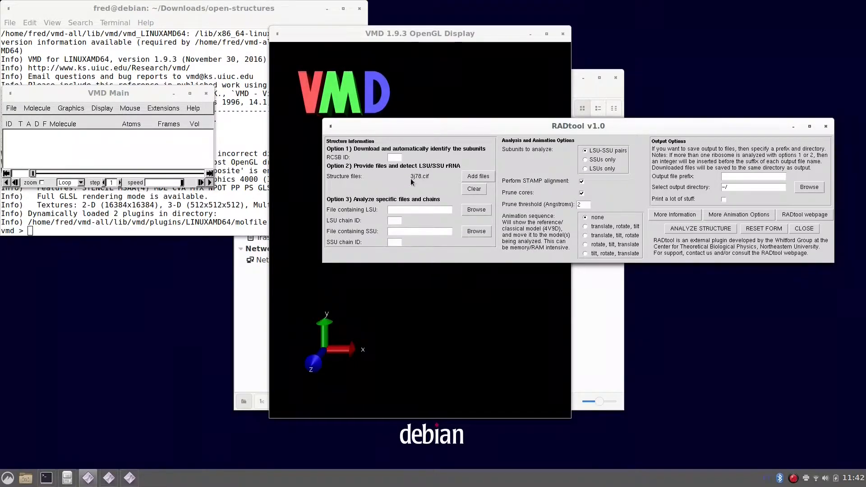
Set the output file prefix to test2 and the output directory to Downloads/open-structures
{"action": "left_click", "coordinate": [738, 177]}
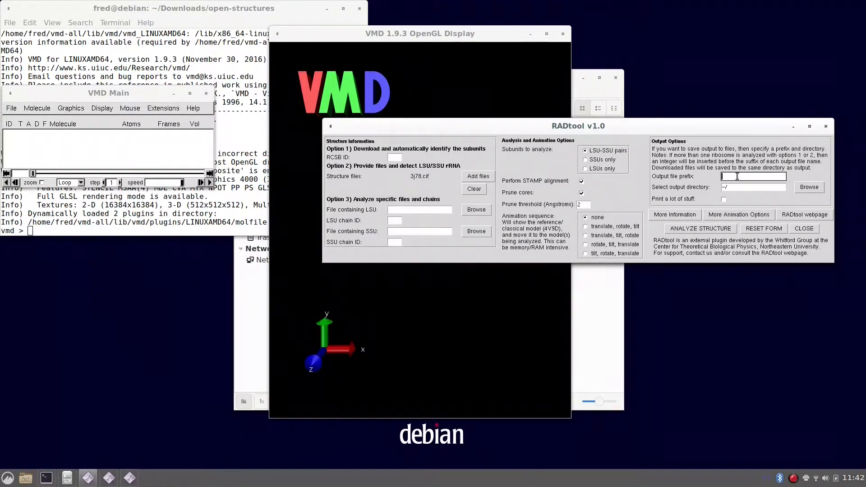
{"action": "type", "text": "test2"}
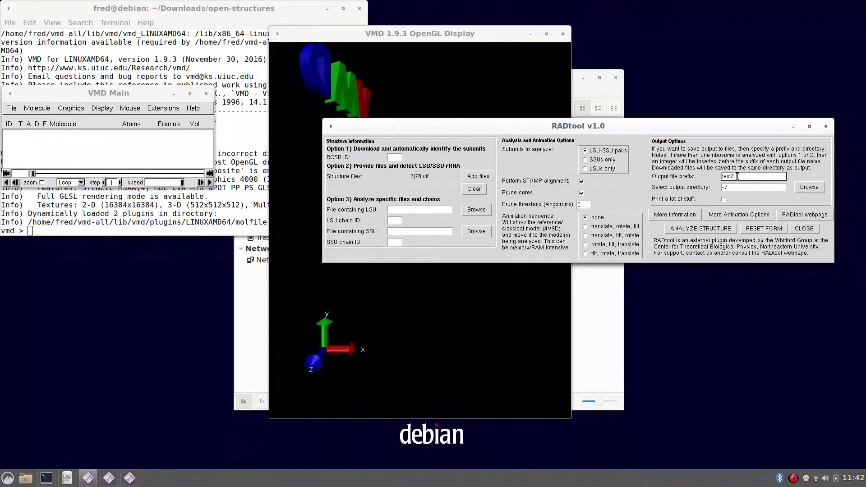
{"action": "left_click", "coordinate": [810, 187]}
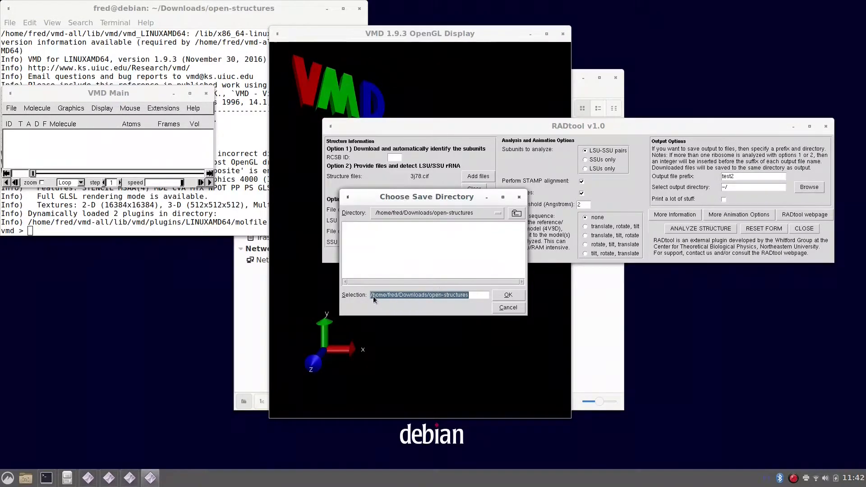
{"action": "left_click", "coordinate": [509, 295]}
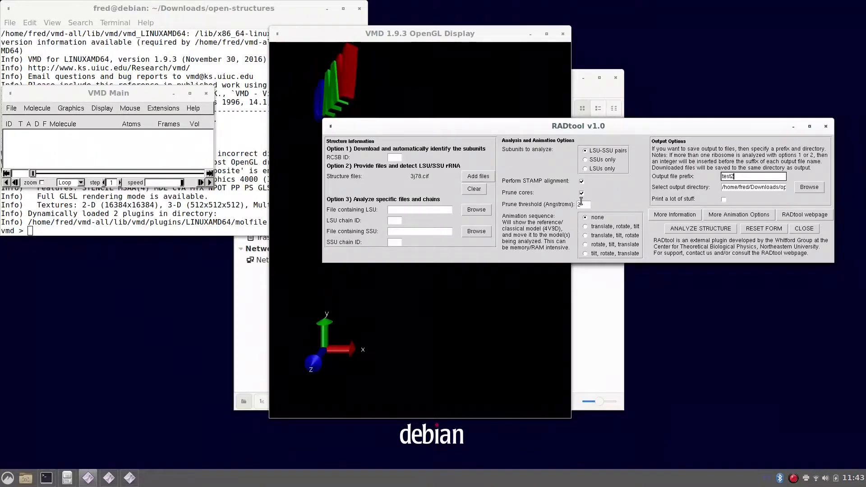
Run the RADtool structure analysis and move the console with its log below the terminal
{"action": "left_click", "coordinate": [693, 226]}
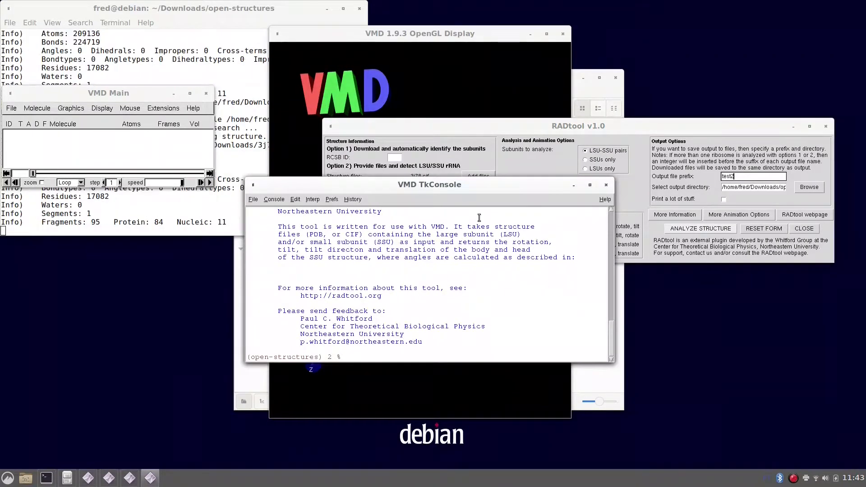
{"action": "left_click_drag", "start_coordinate": [481, 187], "coordinate": [234, 269]}
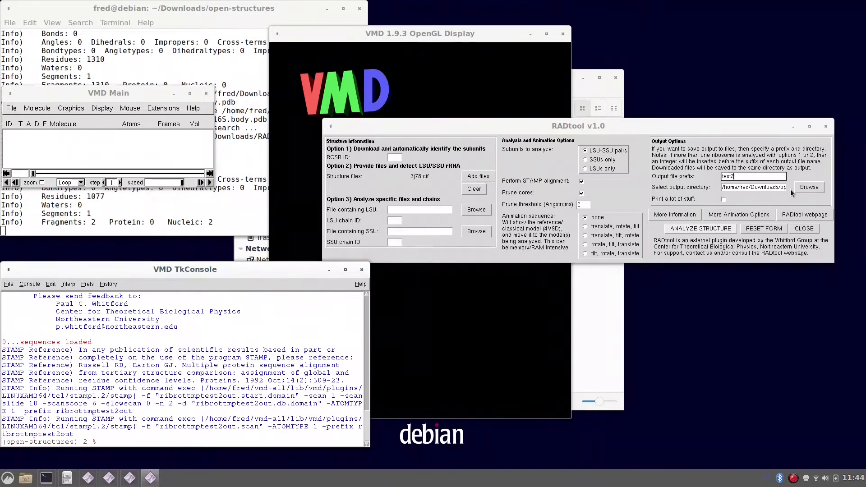
Arrange the open-structures folder window and the OpenGL display so both can be followed during the analysis
{"action": "left_click", "coordinate": [623, 294]}
{"action": "left_click_drag", "start_coordinate": [500, 77], "coordinate": [638, 36]}
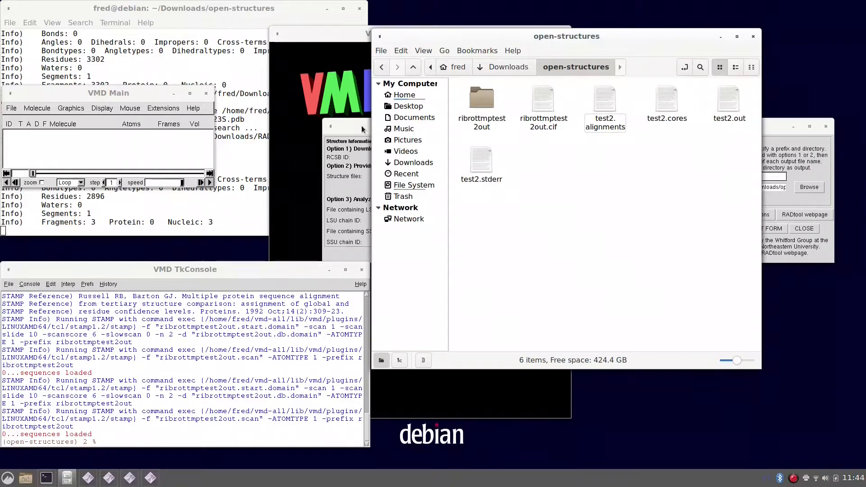
{"action": "left_click_drag", "start_coordinate": [440, 38], "coordinate": [506, 41]}
{"action": "left_click", "coordinate": [397, 126]}
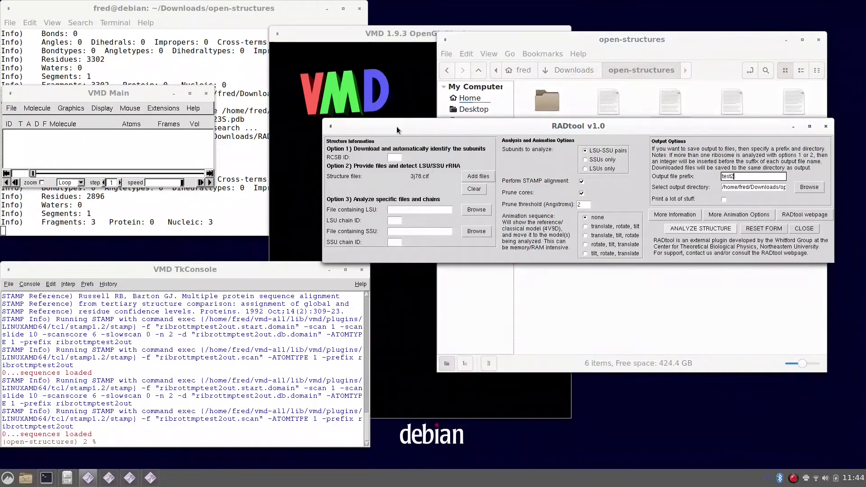
{"action": "left_click", "coordinate": [392, 34]}
{"action": "left_click_drag", "start_coordinate": [392, 34], "coordinate": [373, 28]}
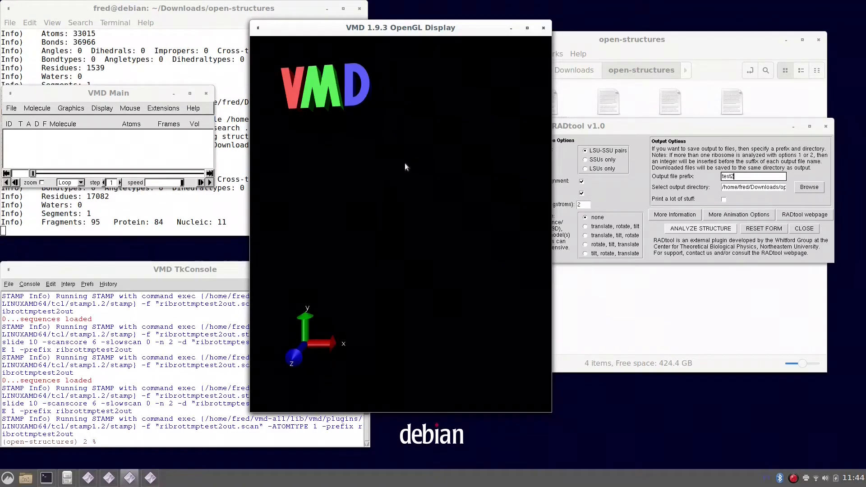
Bring the OpenGL display to the front and view the whole aligned ribosome model
{"action": "left_click", "coordinate": [582, 128]}
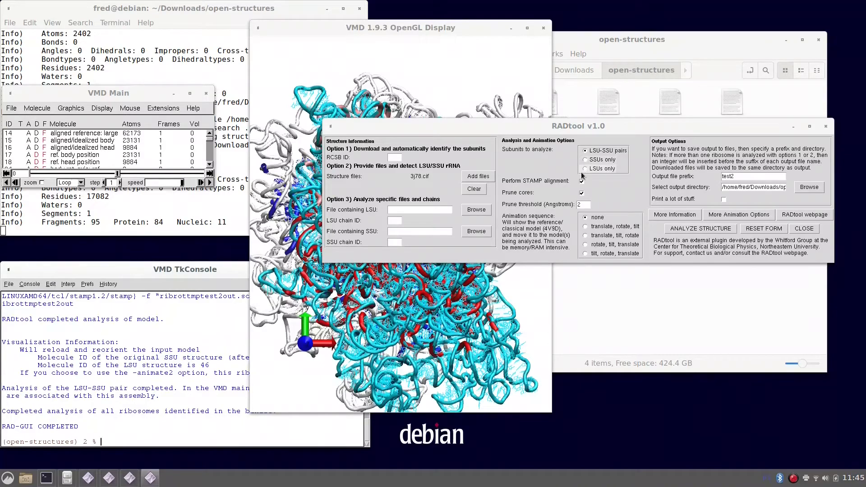
{"action": "left_click", "coordinate": [462, 29]}
{"action": "scroll", "coordinate": [451, 92], "scroll_direction": "down", "scroll_amount": 2}
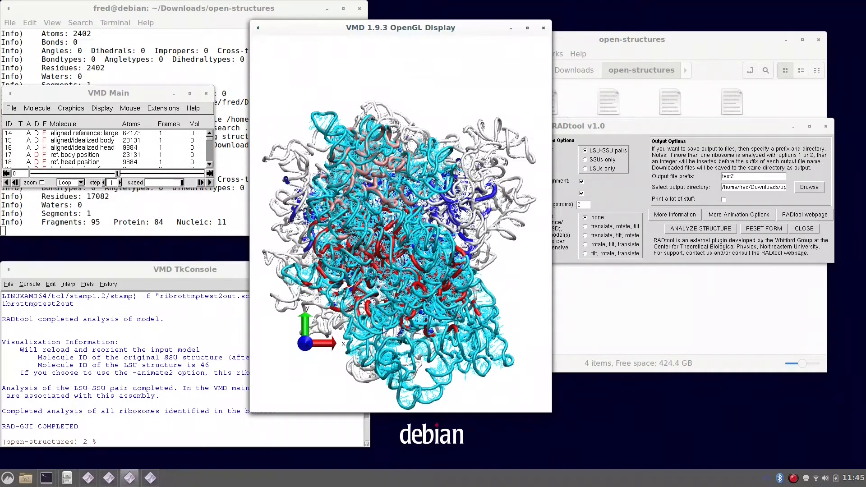
Open test2.out from the open-structures folder, read its analysis summary with the rotations and translations, and close it
{"action": "left_click", "coordinate": [648, 33]}
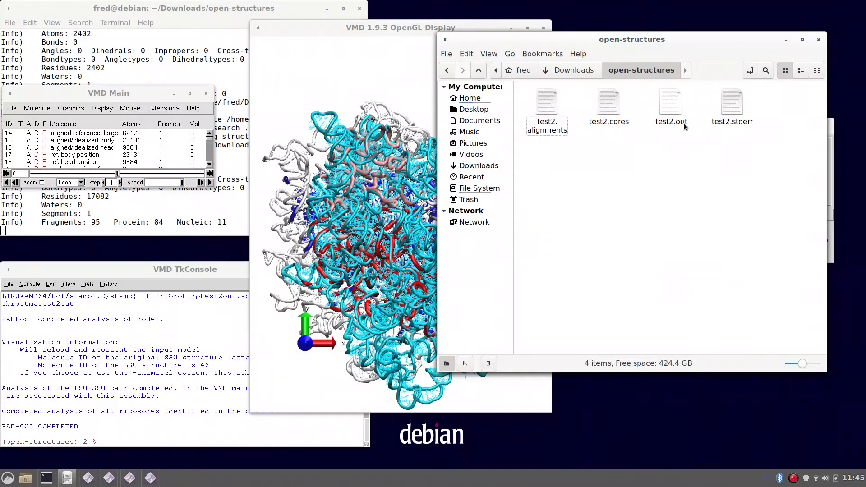
{"action": "double_click", "coordinate": [673, 97]}
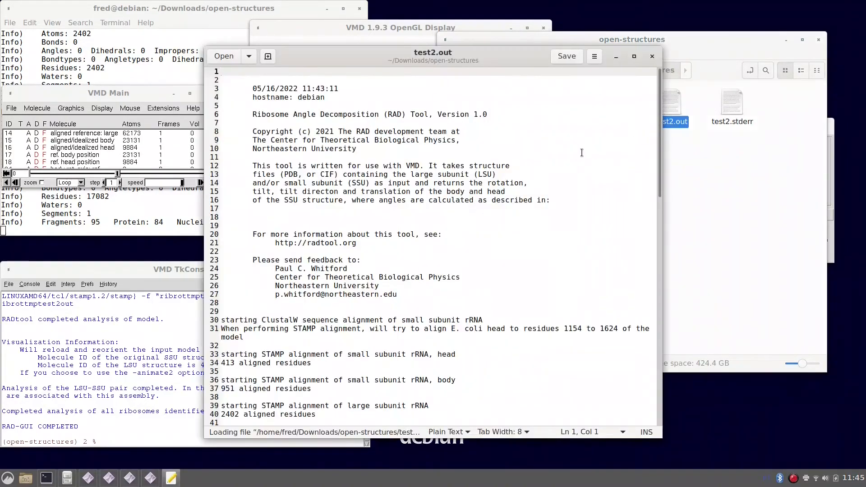
{"action": "scroll", "coordinate": [582, 156], "scroll_direction": "down", "scroll_amount": 4}
{"action": "scroll", "coordinate": [581, 153], "scroll_direction": "down", "scroll_amount": 1}
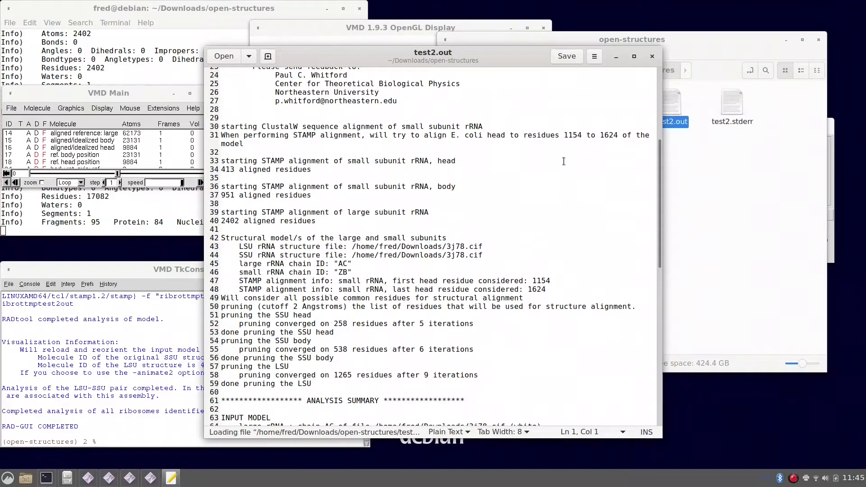
{"action": "scroll", "coordinate": [564, 160], "scroll_direction": "down", "scroll_amount": 8}
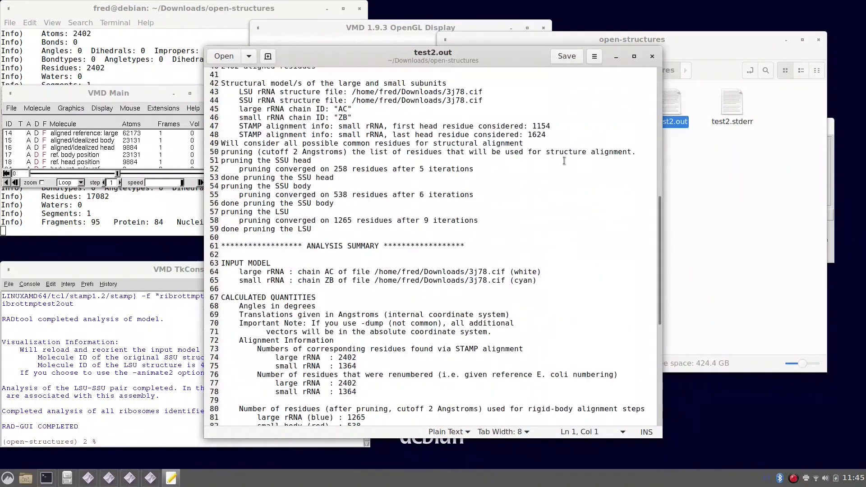
{"action": "scroll", "coordinate": [564, 161], "scroll_direction": "down", "scroll_amount": 2}
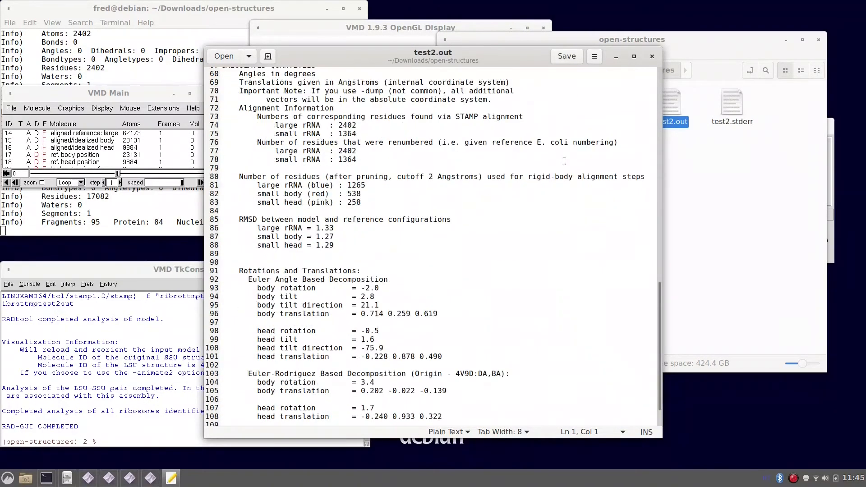
{"action": "scroll", "coordinate": [564, 161], "scroll_direction": "down", "scroll_amount": 2}
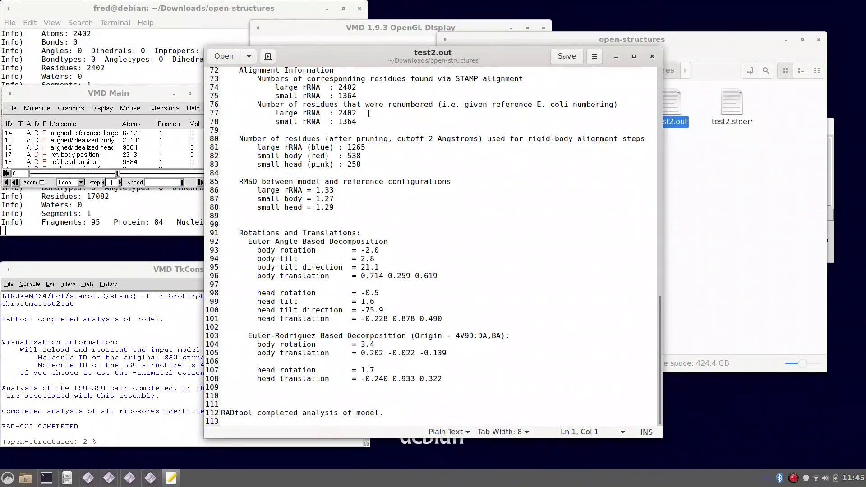
{"action": "left_click", "coordinate": [653, 57]}
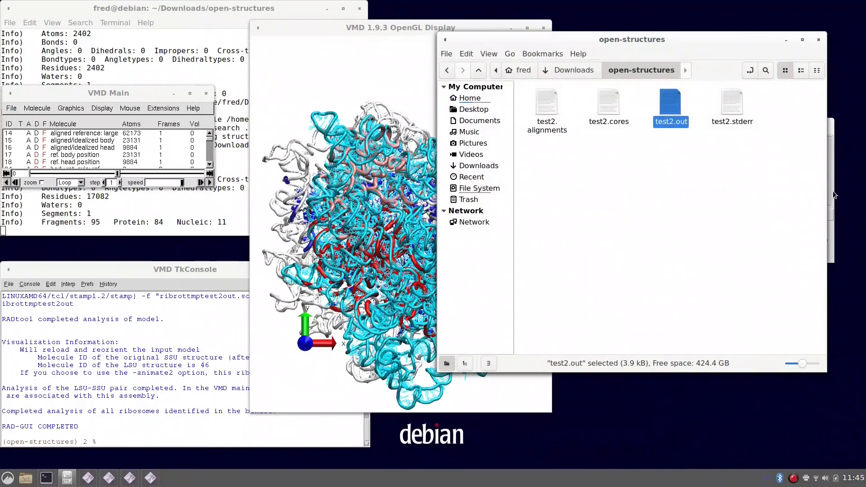